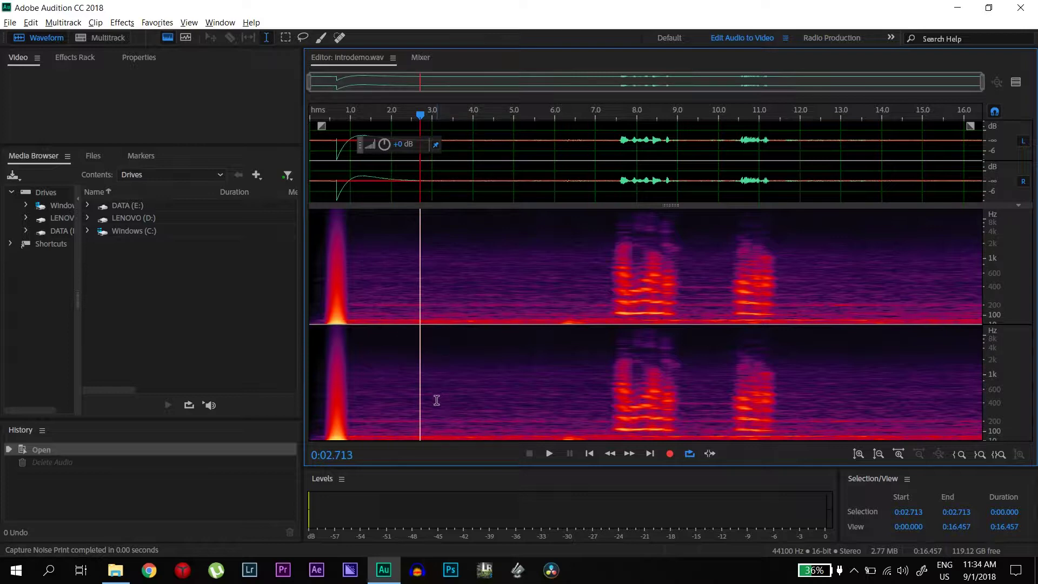
Select the noise-only stretch from 0:02.858 to 0:05.171 and play it back to check.
click(407, 405)
drag(419, 404, 522, 407)
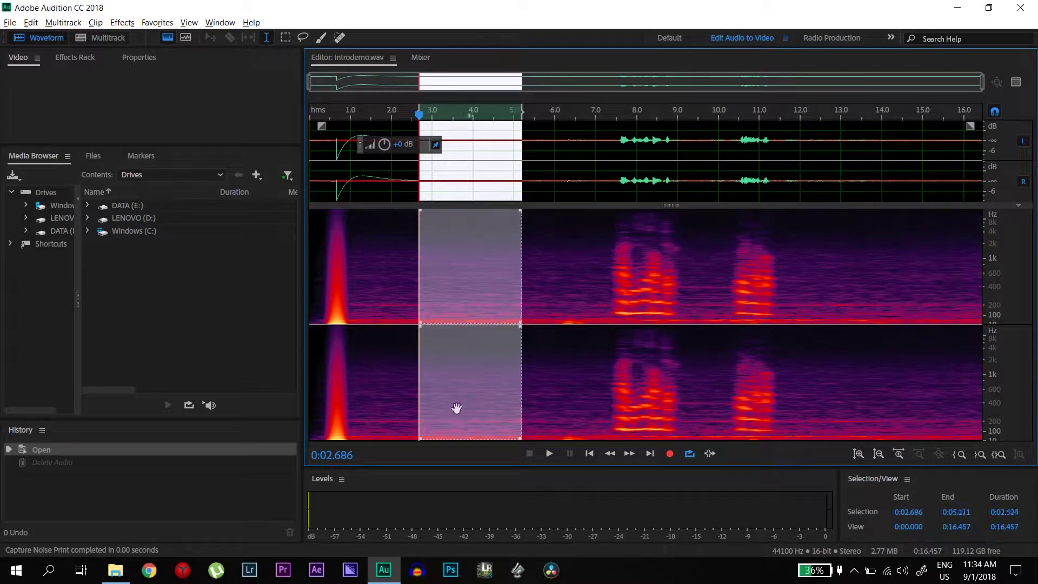
click(403, 408)
click(432, 407)
drag(449, 406, 554, 408)
click(402, 399)
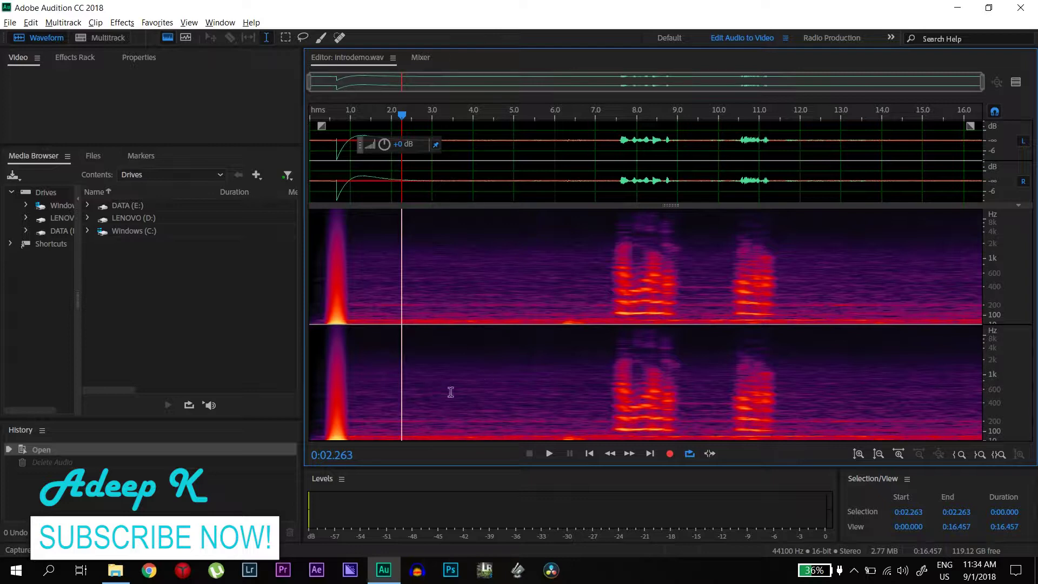
drag(425, 401, 520, 401)
key(space)
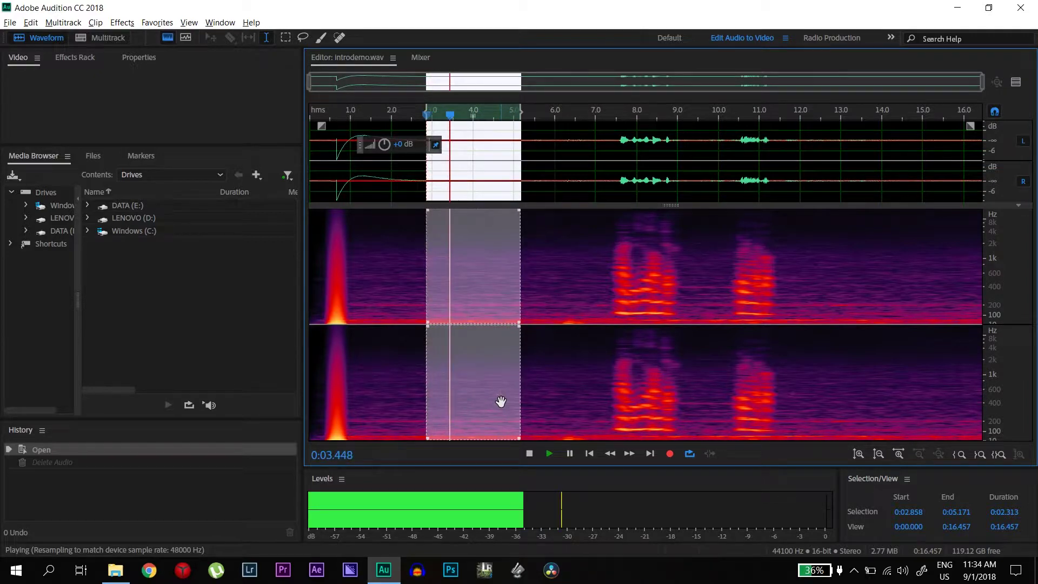
key(space)
Capture a noise print from the selected background-noise stretch via Noise Reduction / Restoration.
click(121, 22)
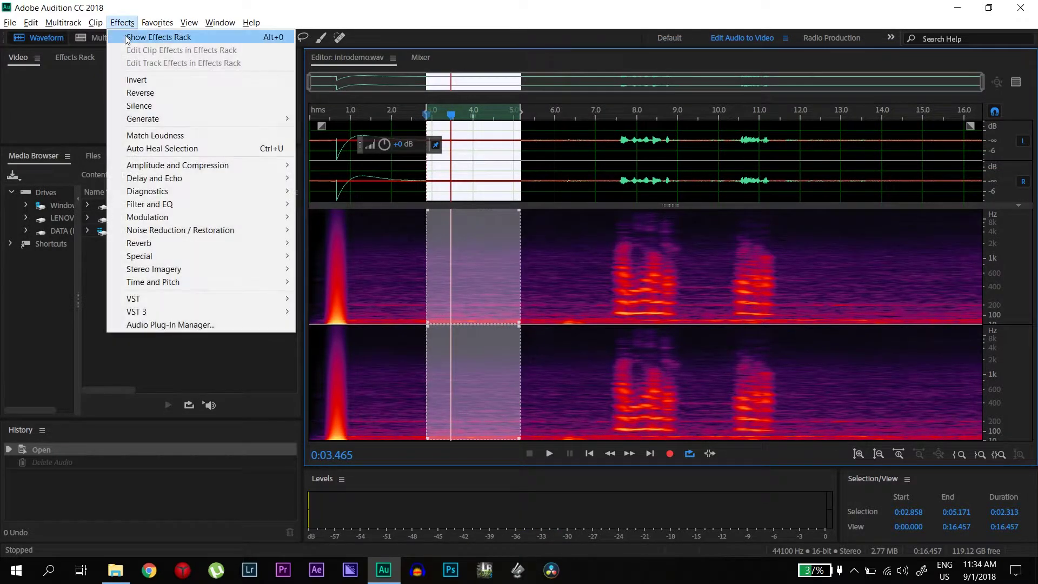
mouse_move(211, 234)
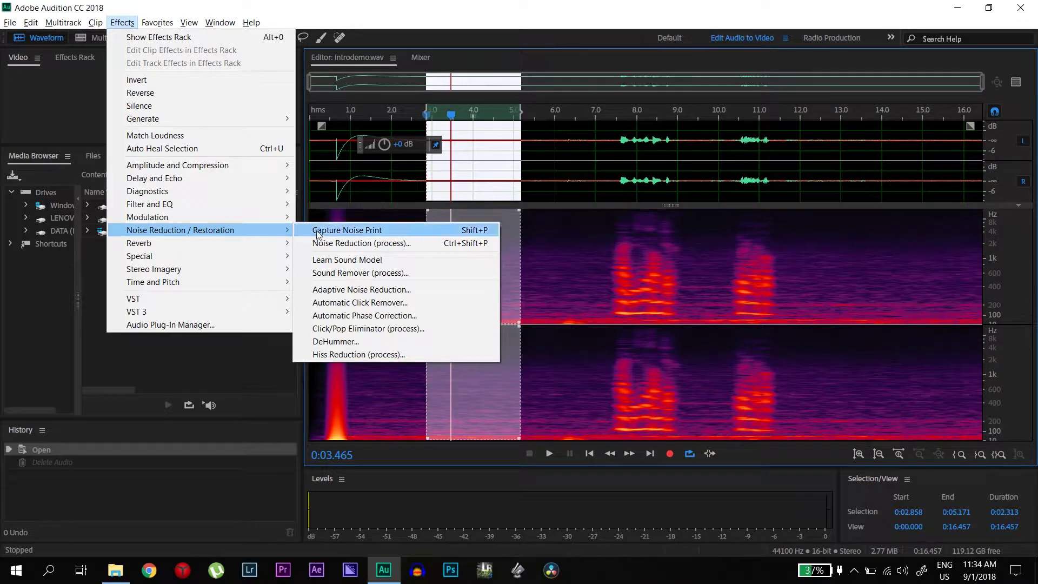
click(345, 231)
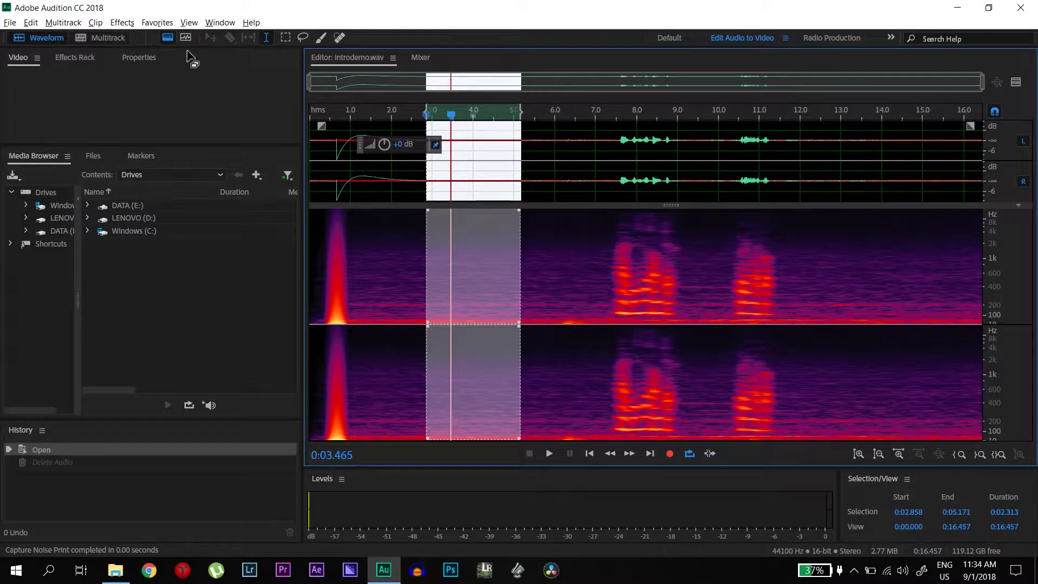
click(123, 23)
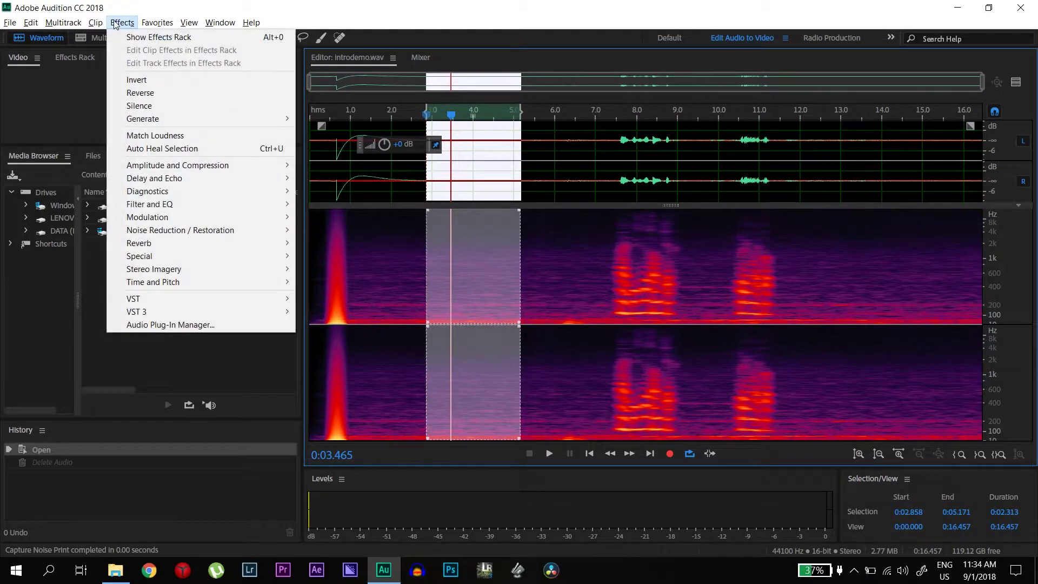
Apply Noise Reduction (process) at 80% and 16 dB to the entire introdemo.wav file.
mouse_move(242, 231)
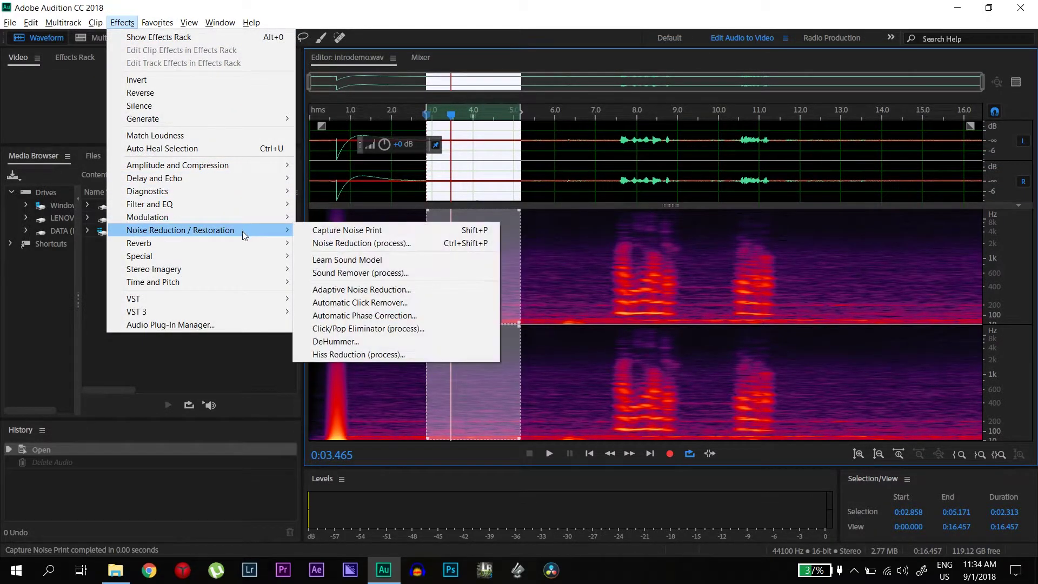
click(376, 243)
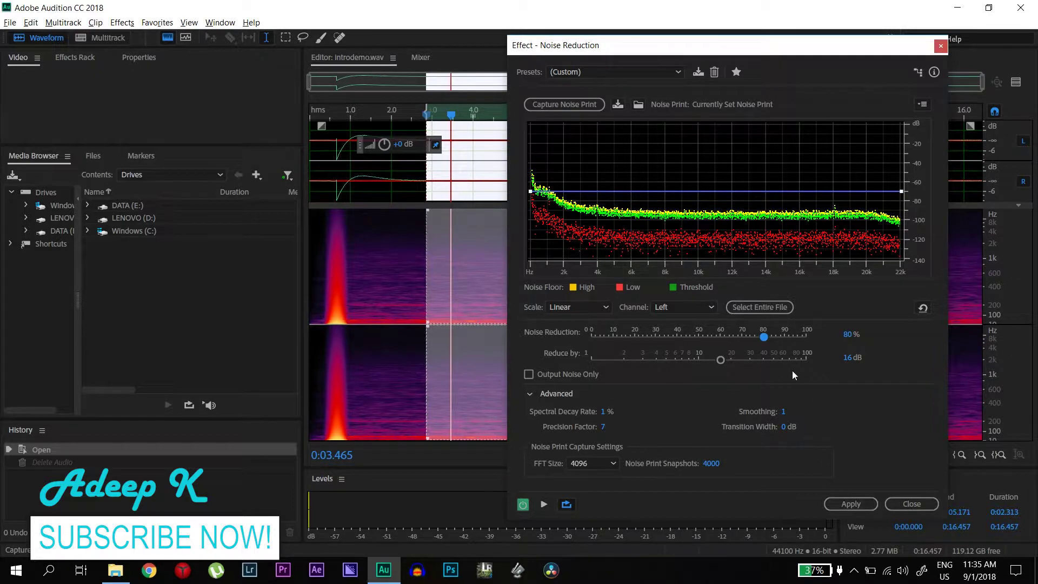
click(761, 307)
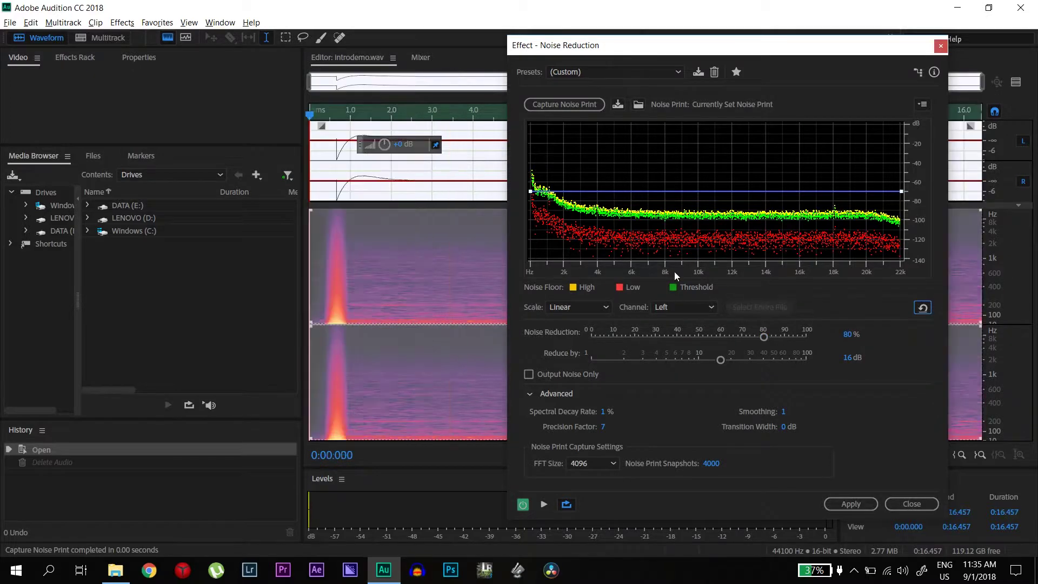
click(834, 505)
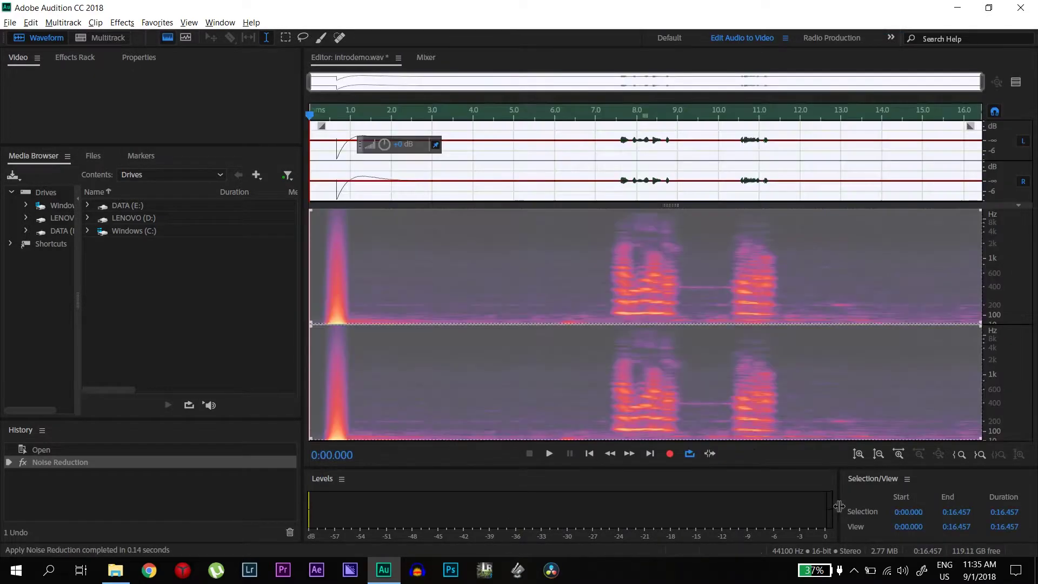
click(510, 315)
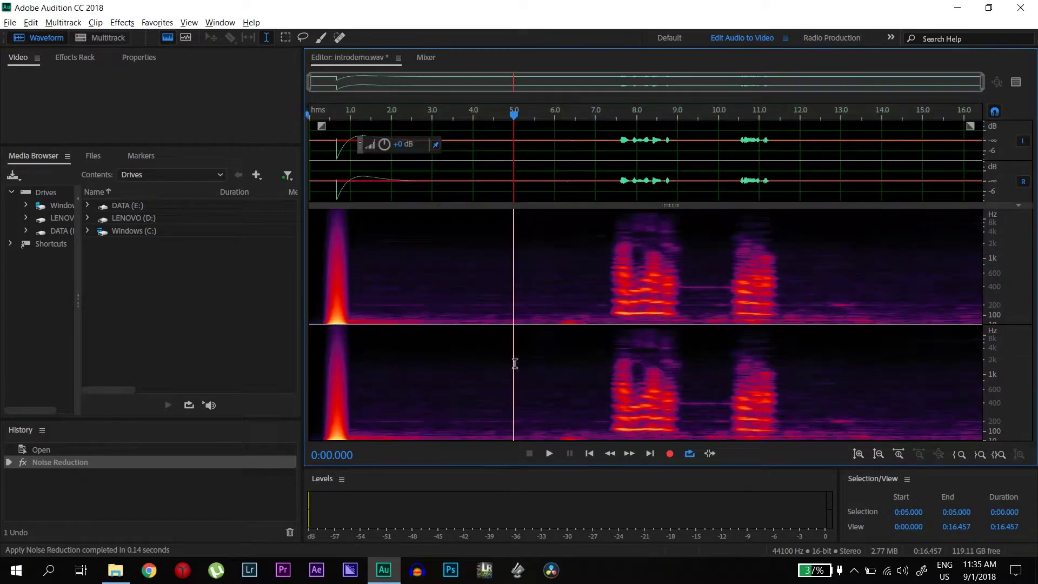
click(601, 338)
key(space)
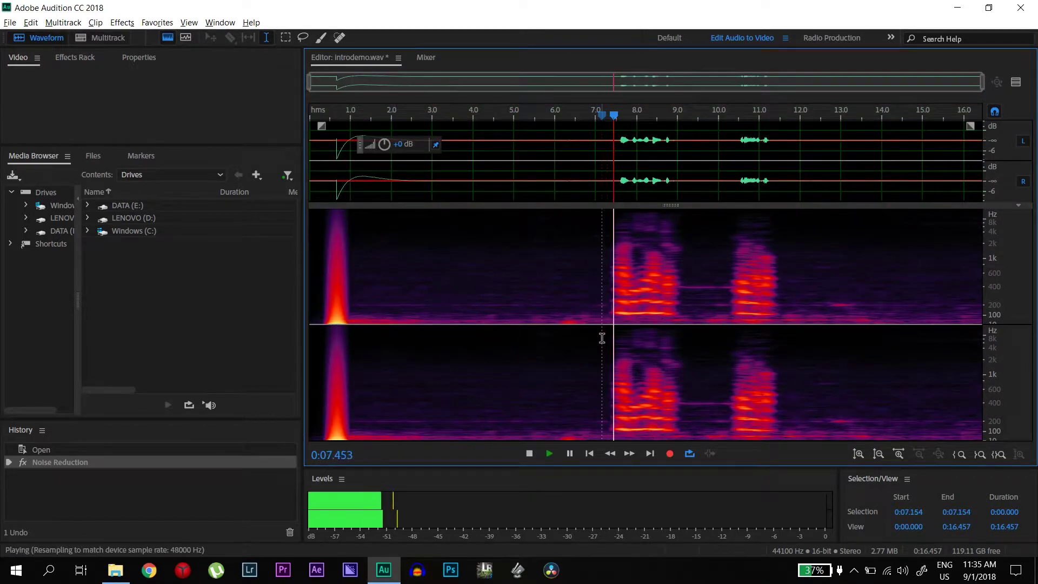
key(space)
click(456, 355)
key(space)
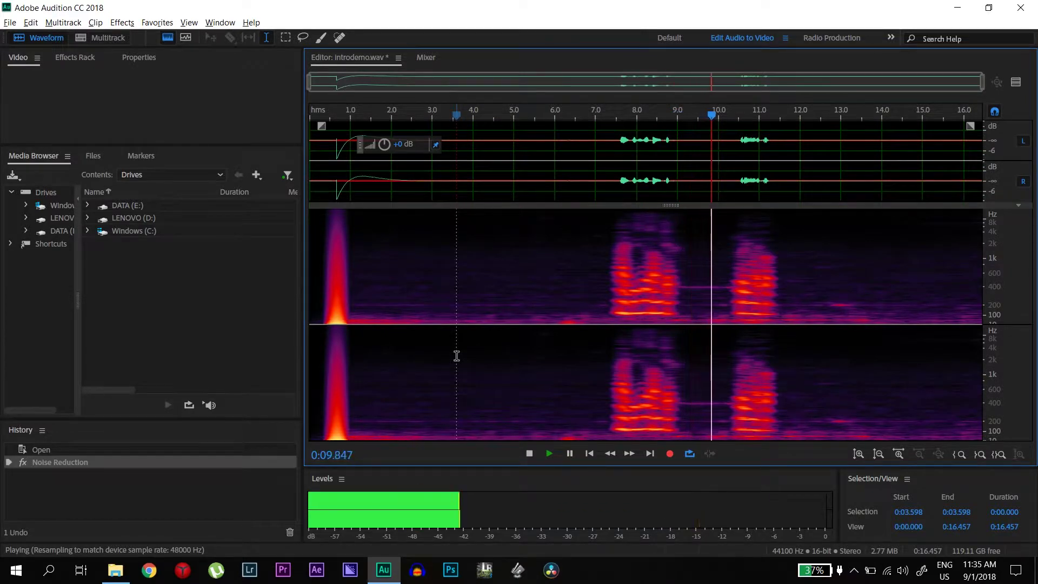
key(space)
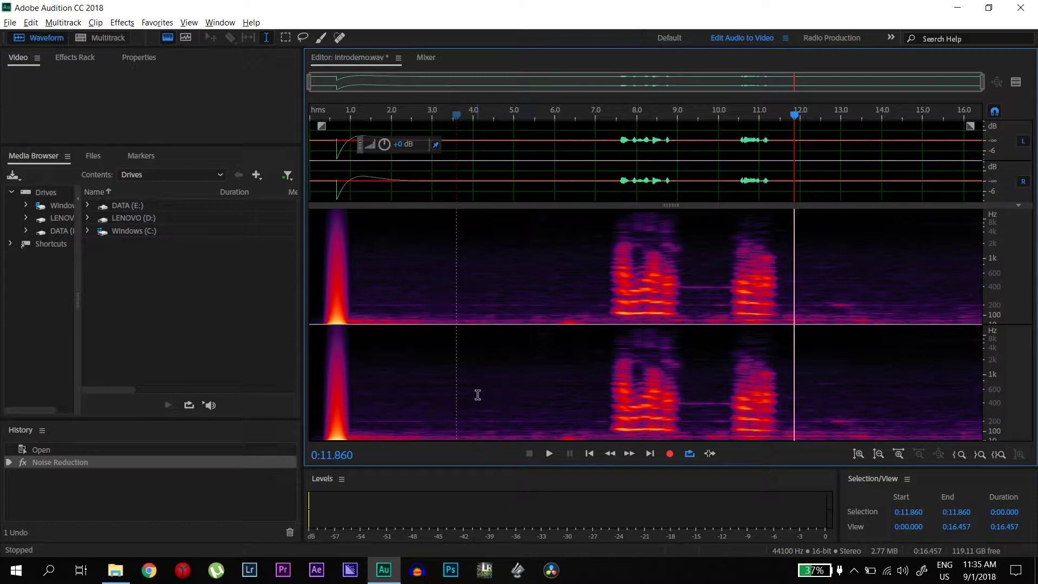
click(474, 393)
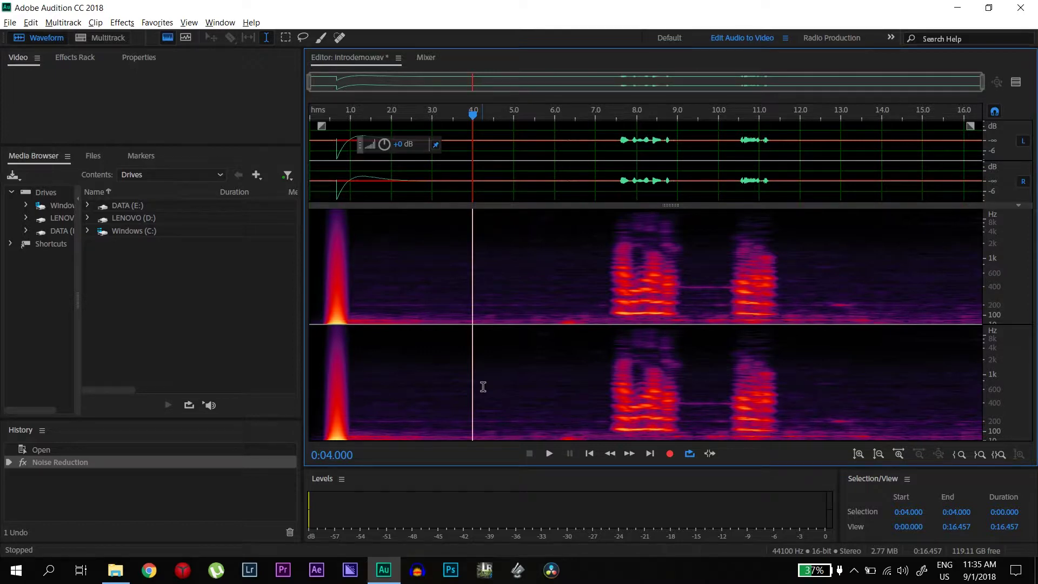
drag(465, 392, 503, 395)
click(396, 265)
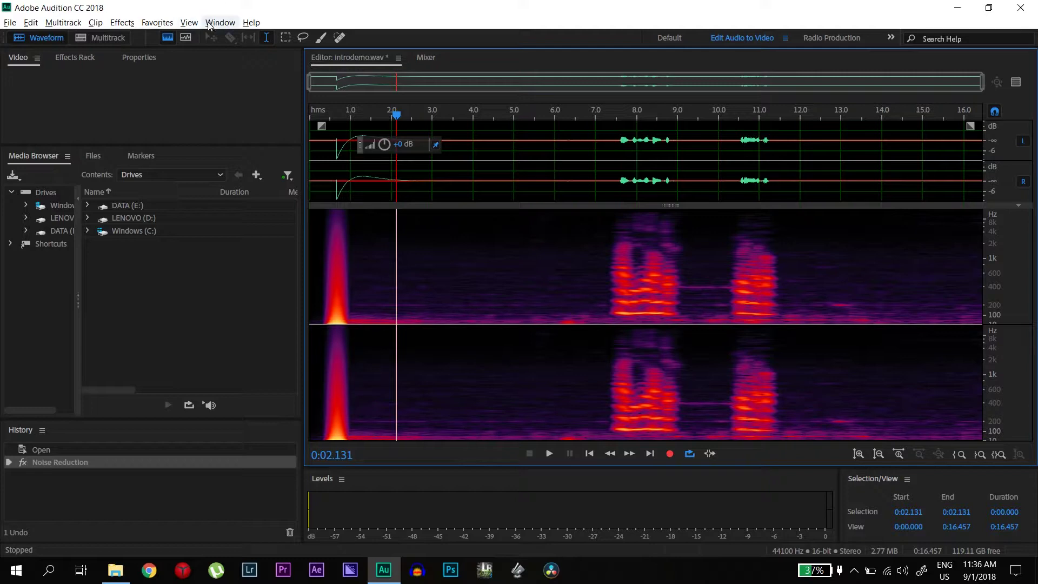
Confirm in the Audio Plug-In Manager that the DeVerberate VST3 plug-in is enabled, then close it.
click(123, 22)
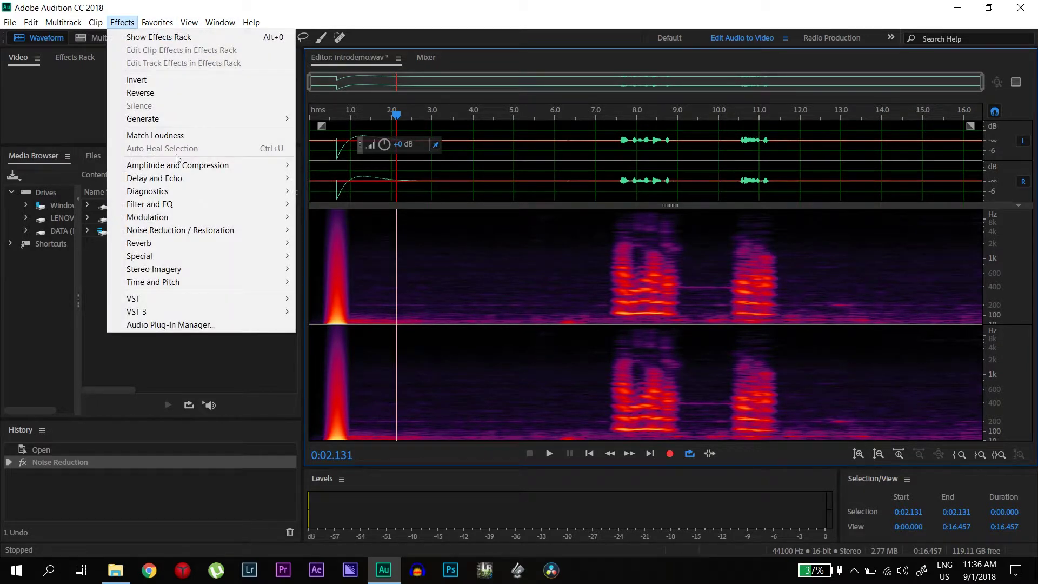
click(187, 323)
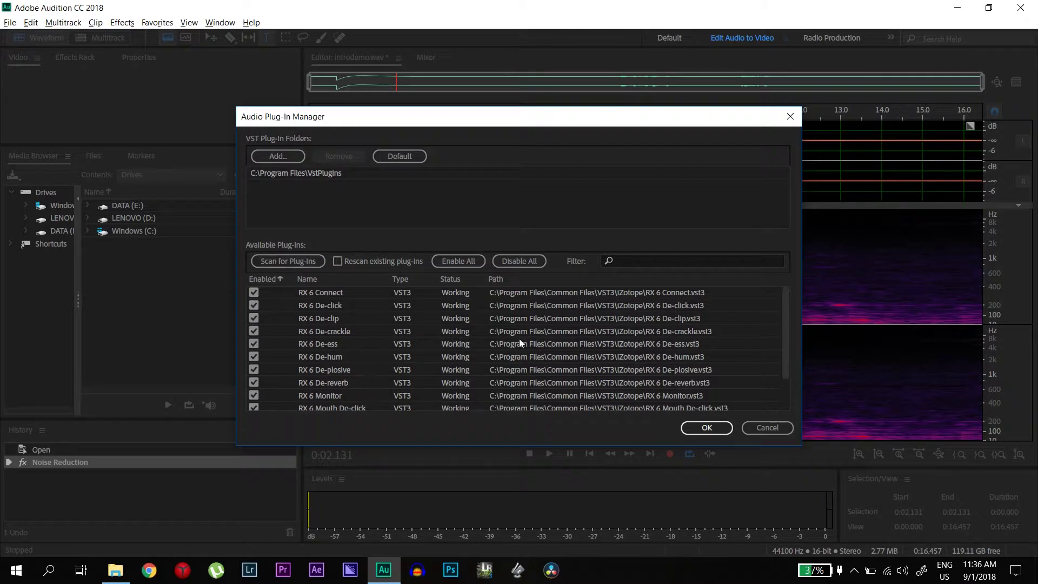
drag(787, 343, 788, 387)
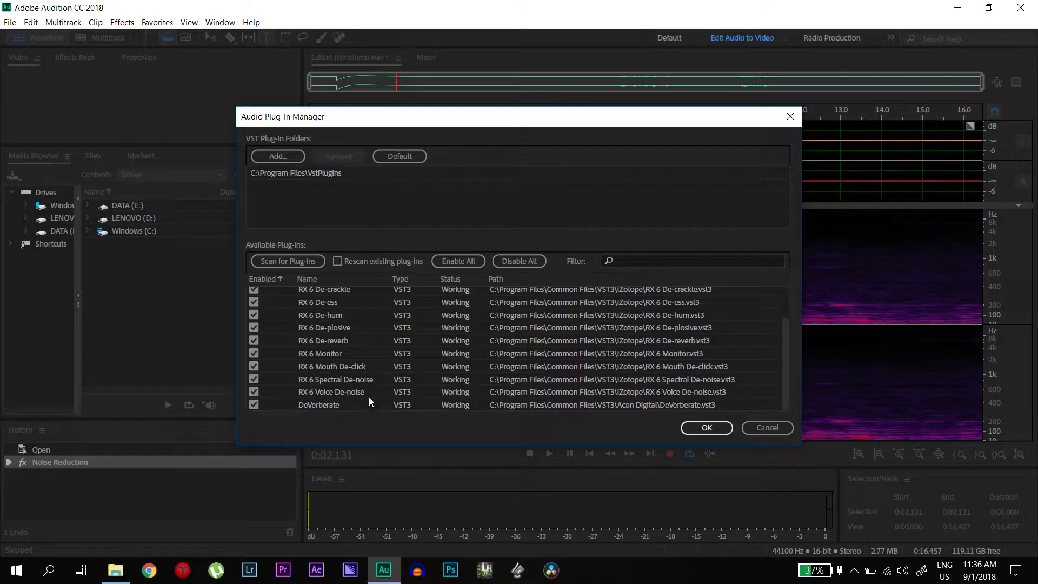
click(755, 427)
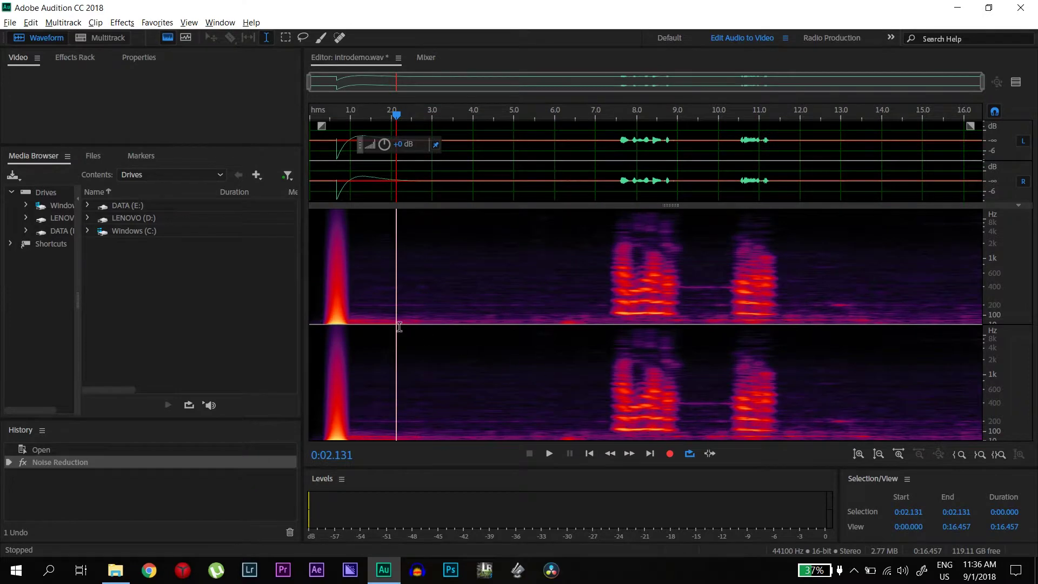
Expand the Effects menu to VST 3 > Restoration > Acon Digital.
click(122, 22)
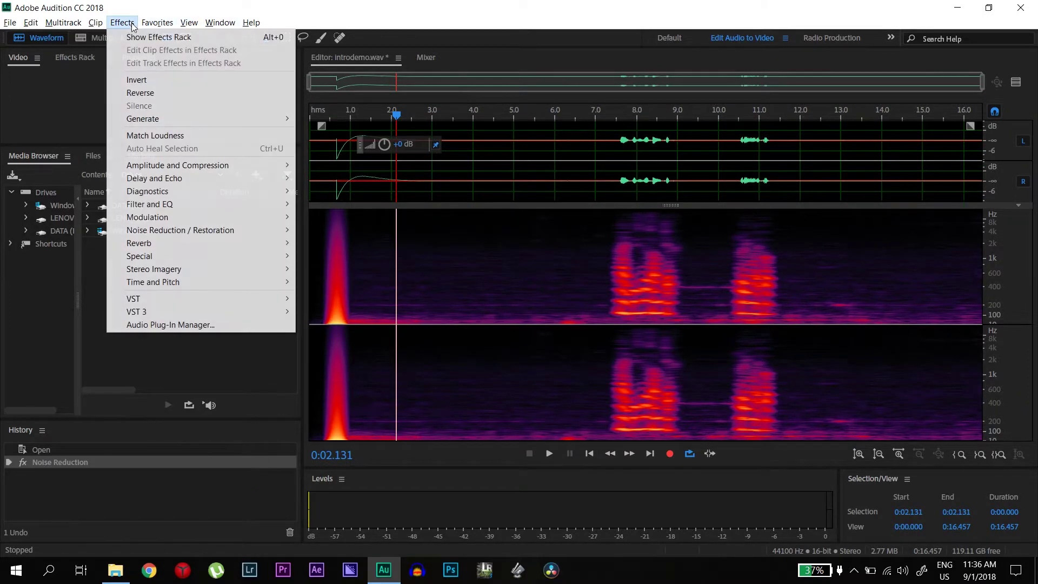
mouse_move(143, 312)
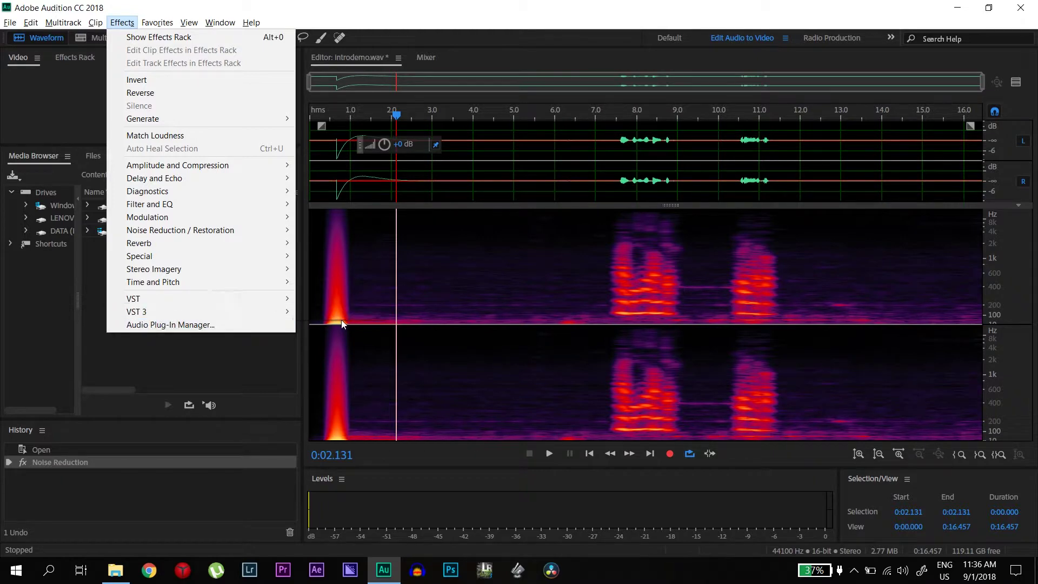
Open Acon Digital DeVerberate and move its window clear of the spectrogram.
mouse_move(286, 311)
mouse_move(332, 312)
mouse_move(426, 311)
click(523, 313)
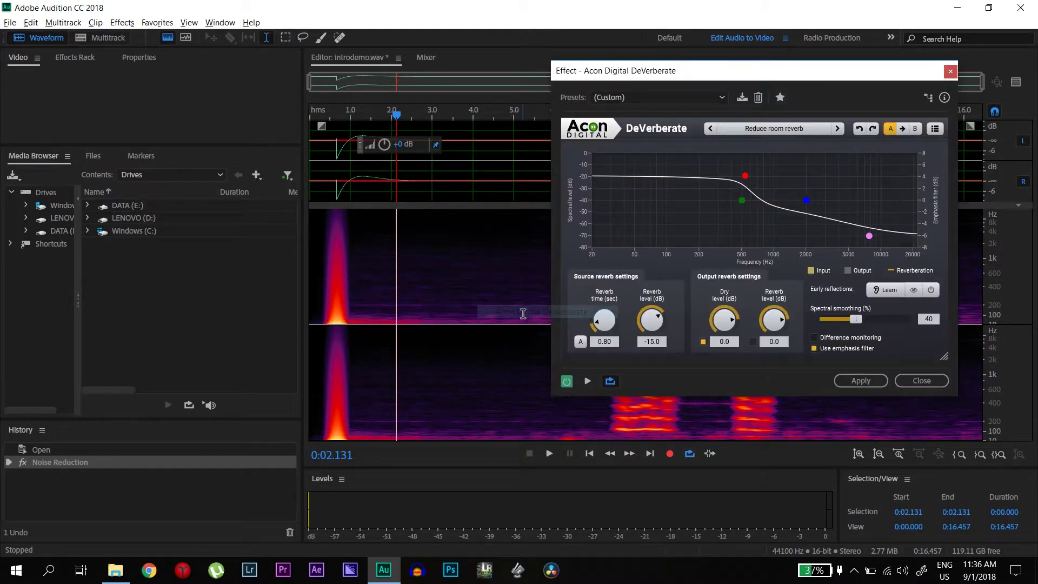
drag(750, 75, 508, 84)
drag(594, 79, 488, 65)
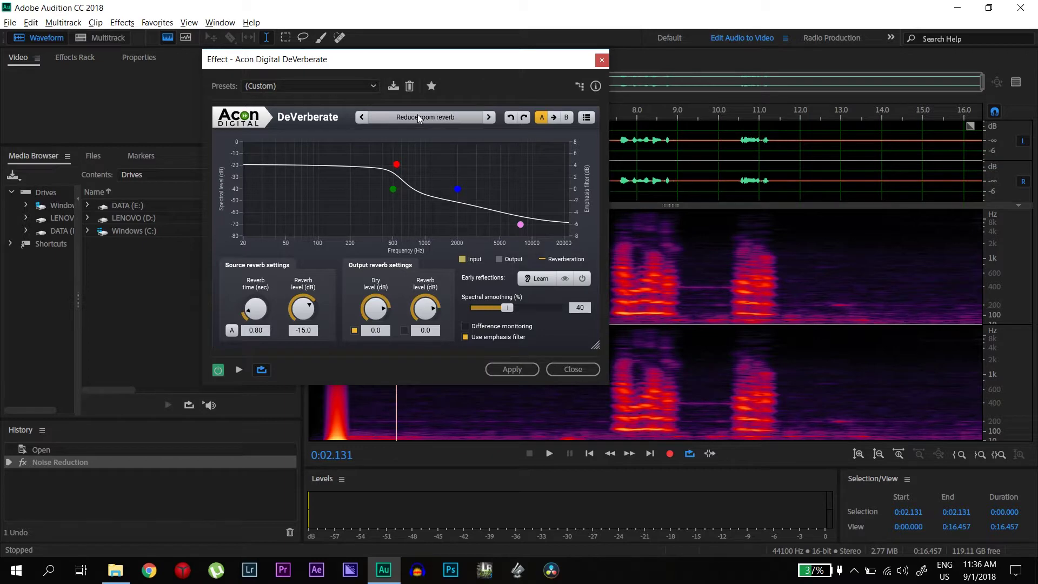
Load the Reduce room reverb preset (0.80 s reverb time) in DeVerberate.
click(488, 118)
click(404, 119)
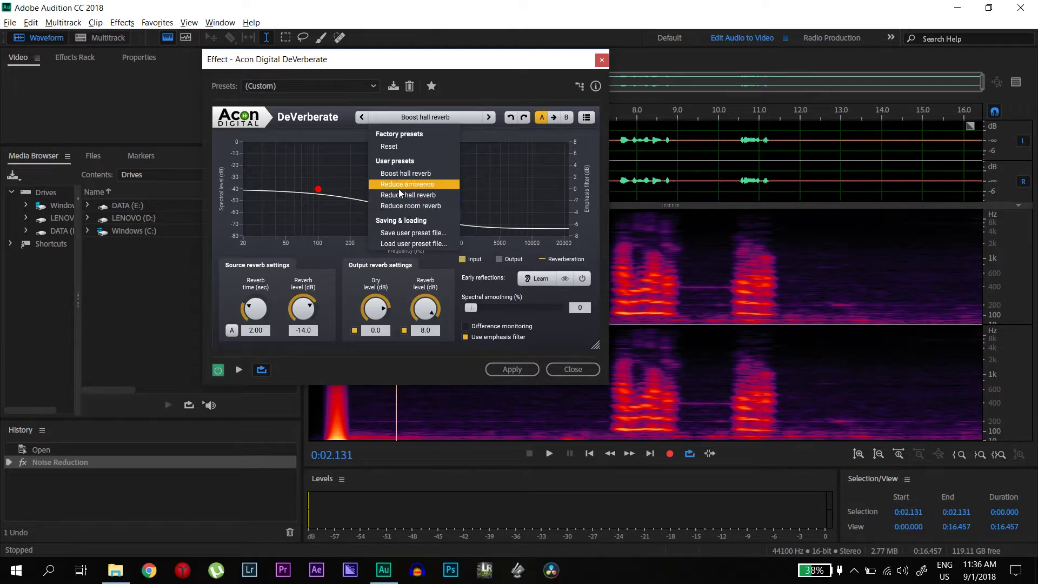
click(424, 206)
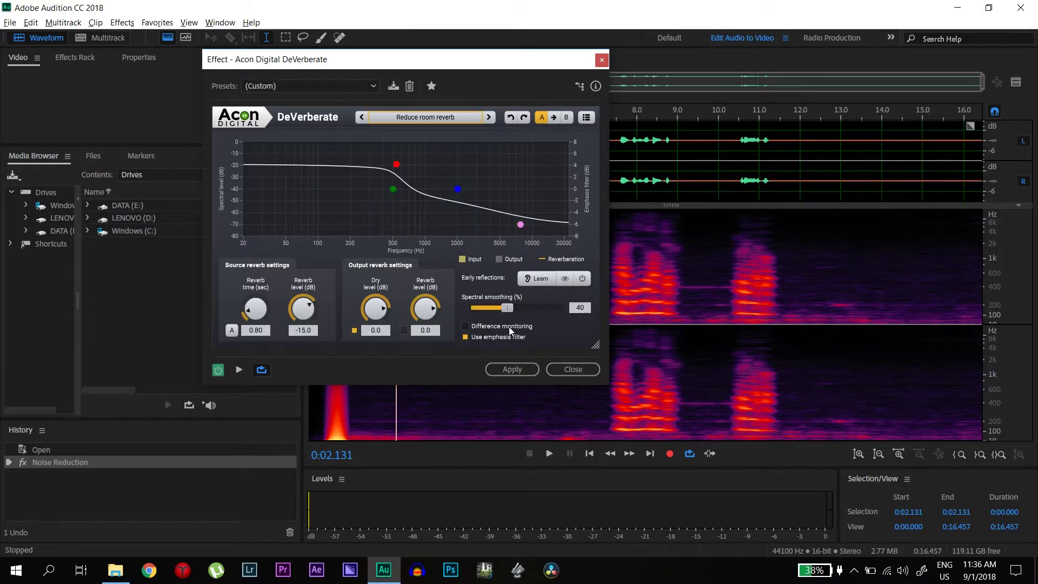
drag(502, 66, 360, 52)
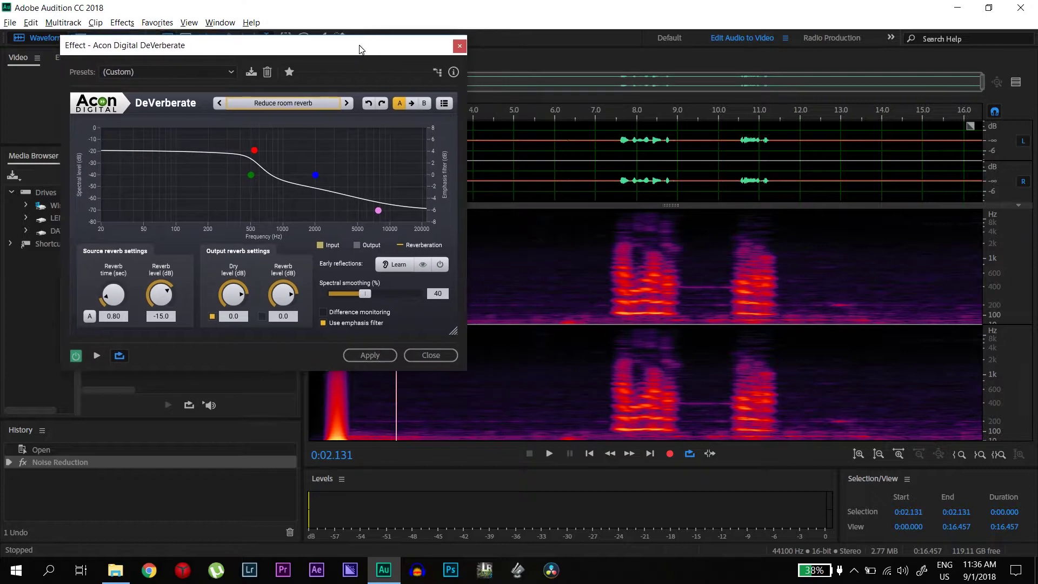
Select the speech from 0:07.000 to 0:09.626 and preview it with DeVerberate.
click(606, 400)
key(space)
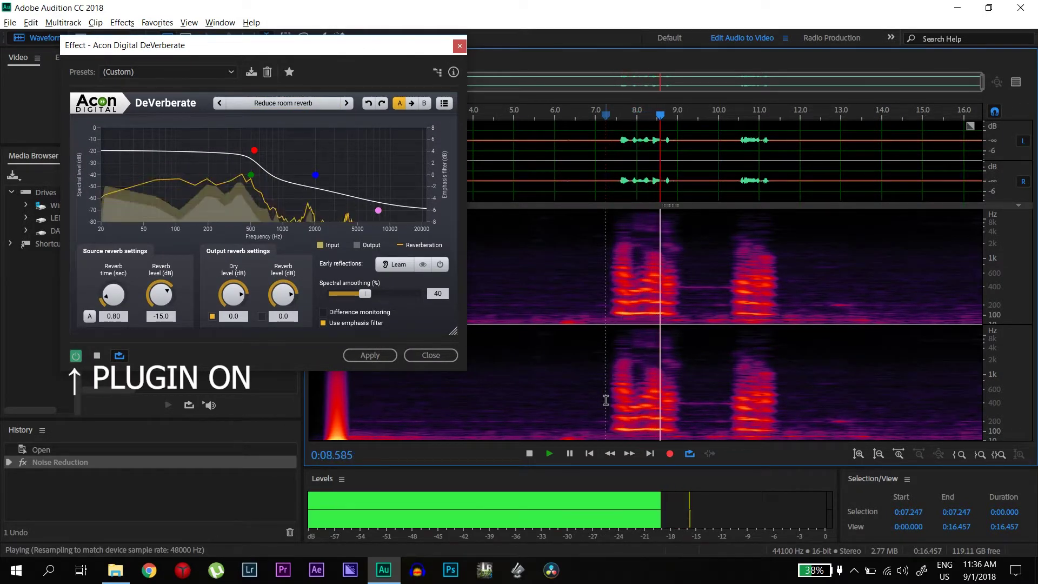
key(space)
click(598, 406)
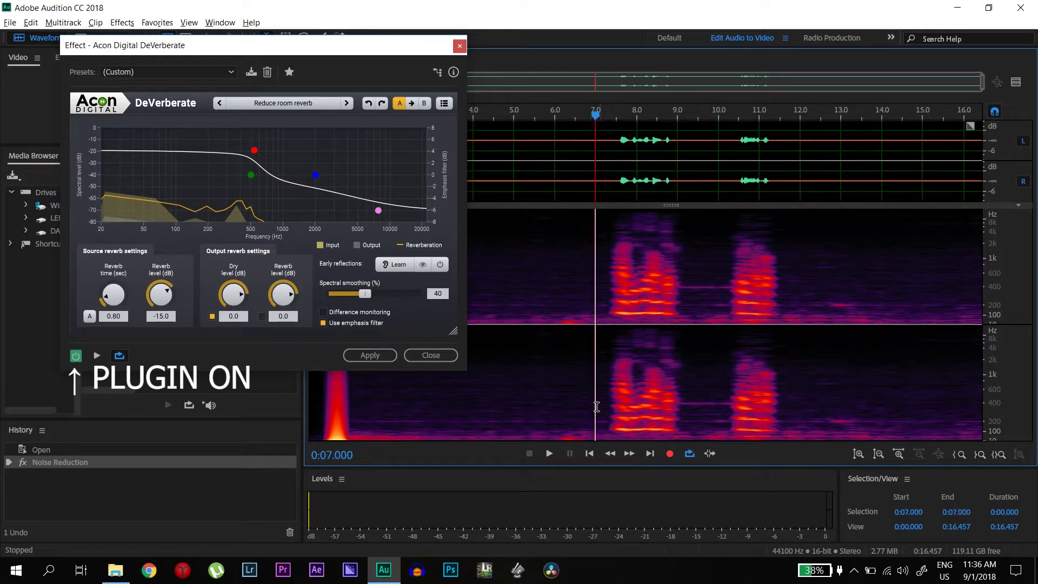
drag(598, 406, 702, 410)
key(space)
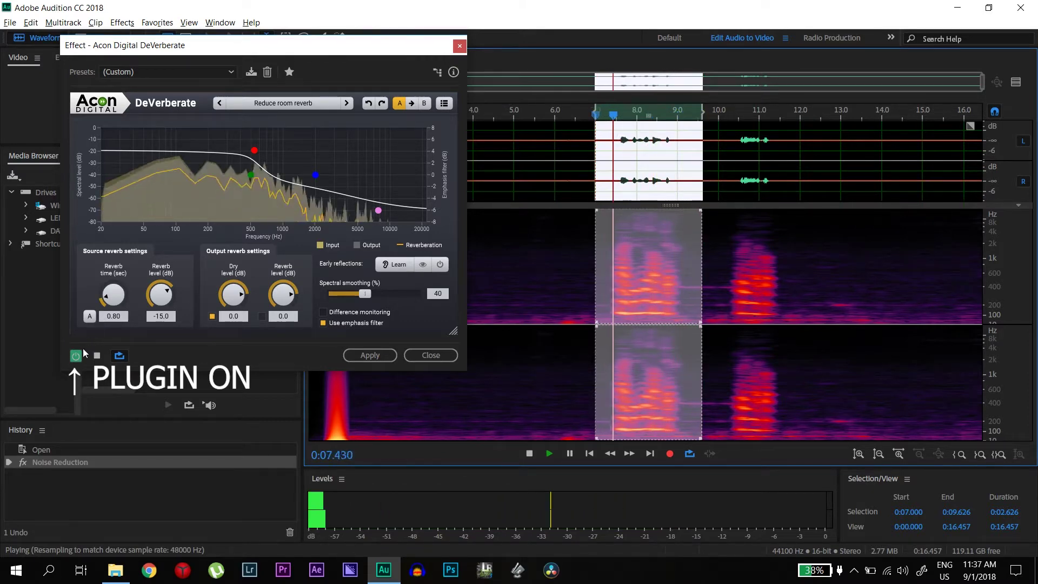
Bypass DeVerberate to hear the original, re-enable it, and stop the preview.
click(76, 355)
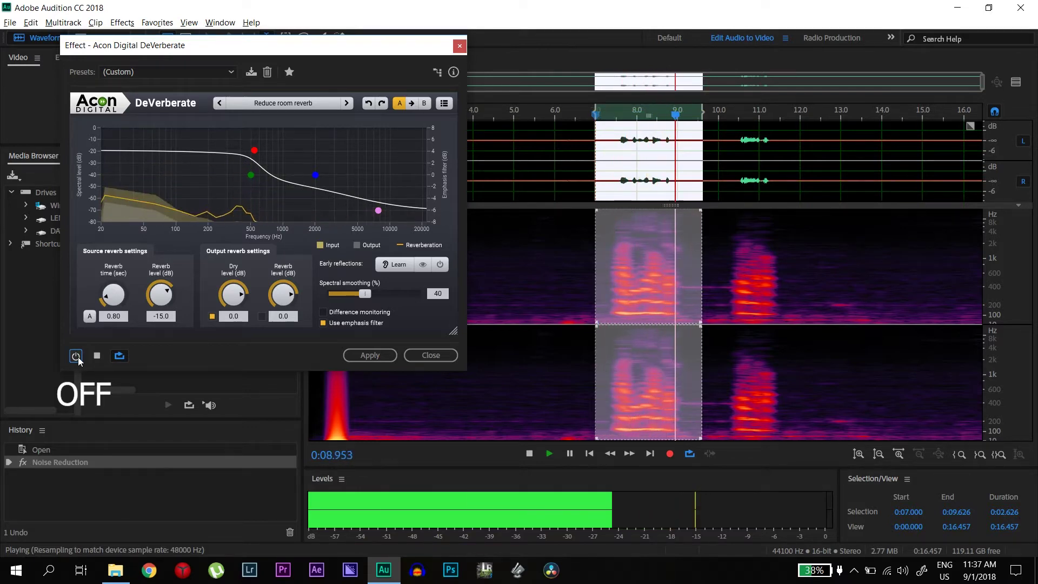
click(77, 356)
key(space)
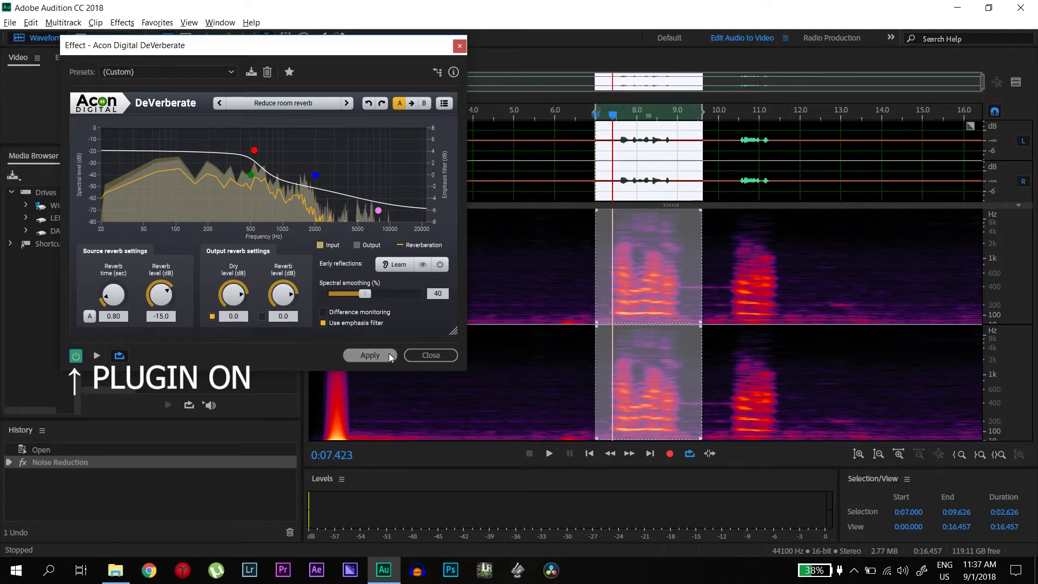
Apply DeVerberate to the 0:07.000–0:09.626 speech and play back the result from 0:06.810.
click(361, 355)
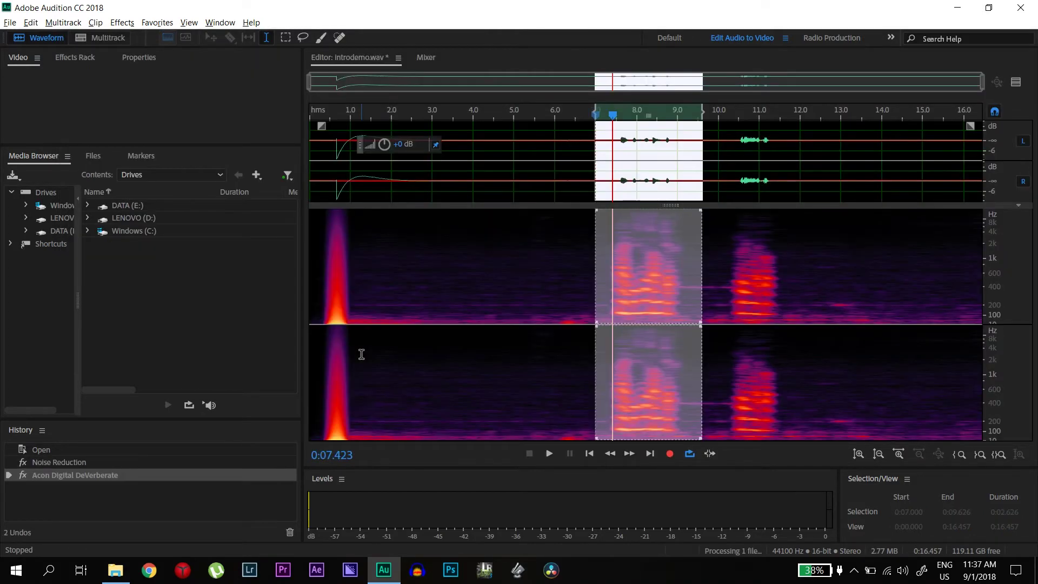
click(588, 405)
key(space)
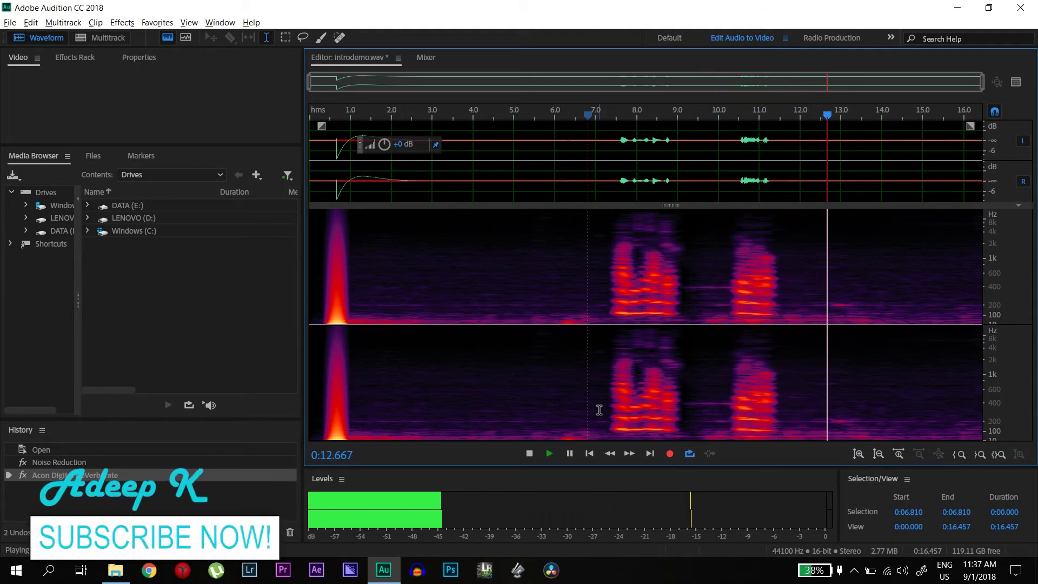
key(space)
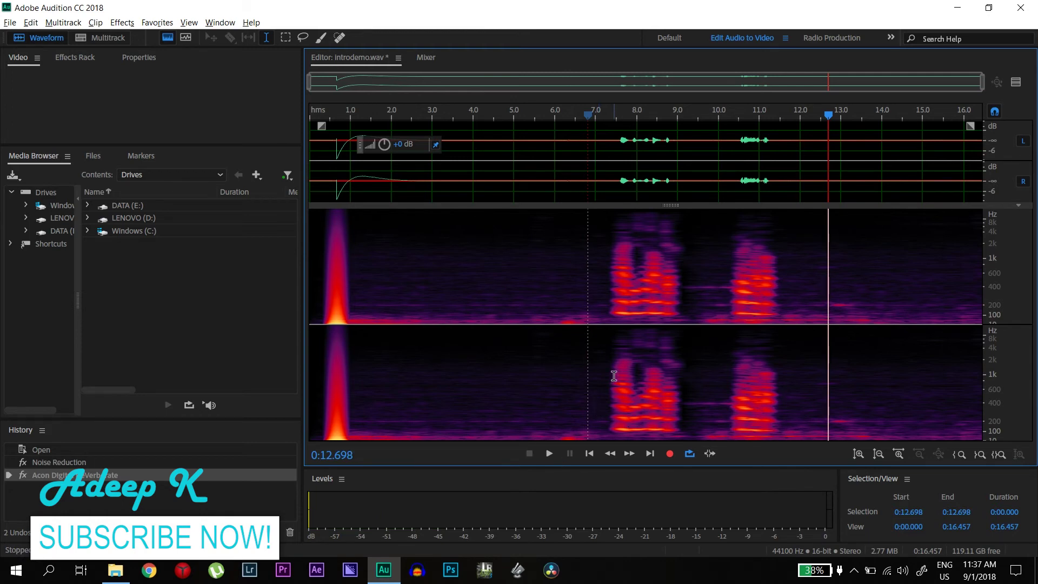